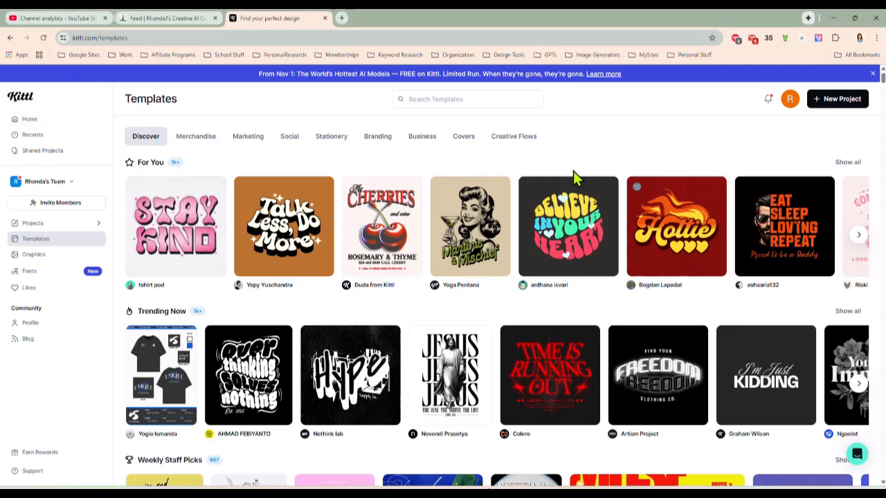
Browse the Merchandise templates and open the Choose To Shine sunflower design as a new project
scroll(559, 203, "down", 5)
scroll(559, 204, "down", 4)
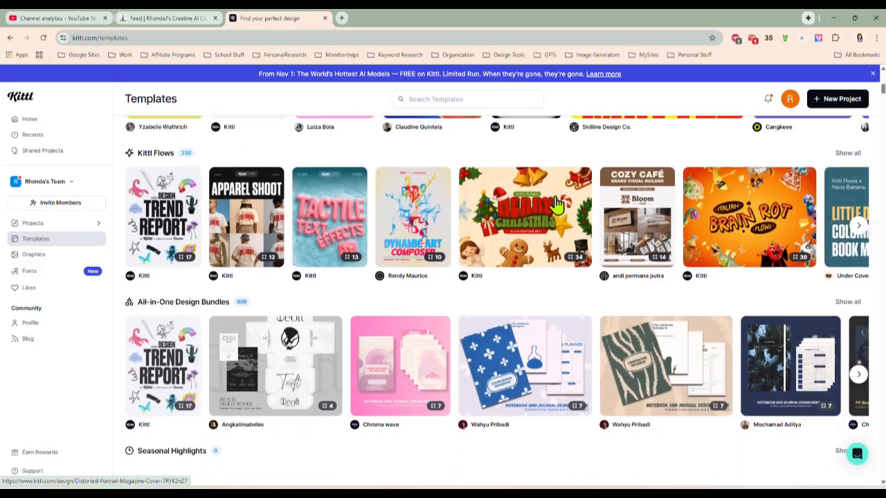
scroll(557, 205, "up", 10)
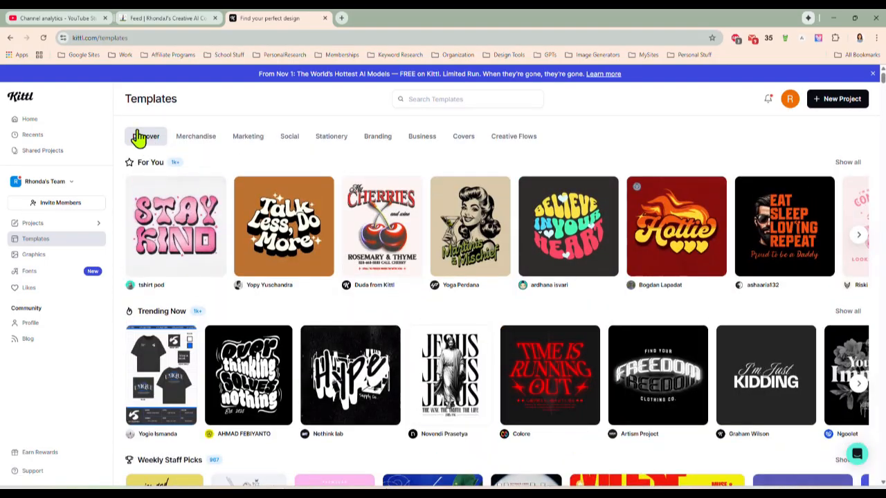
left_click(198, 141)
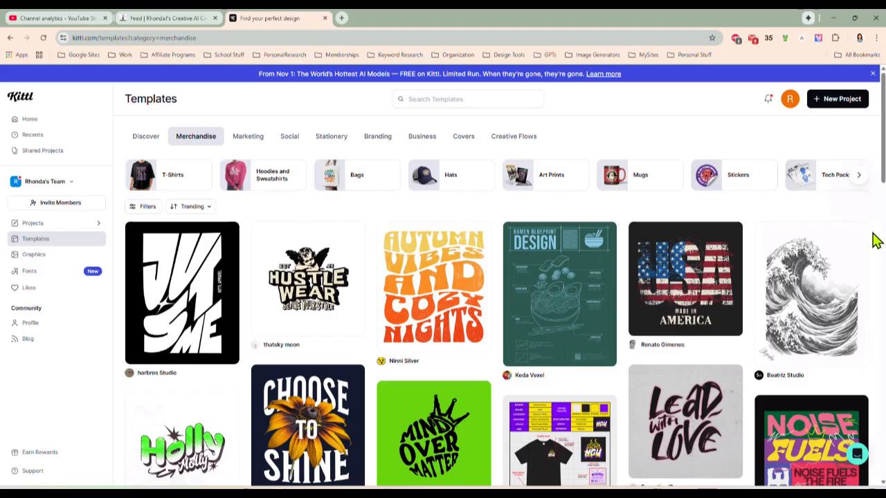
scroll(875, 240, "down", 3)
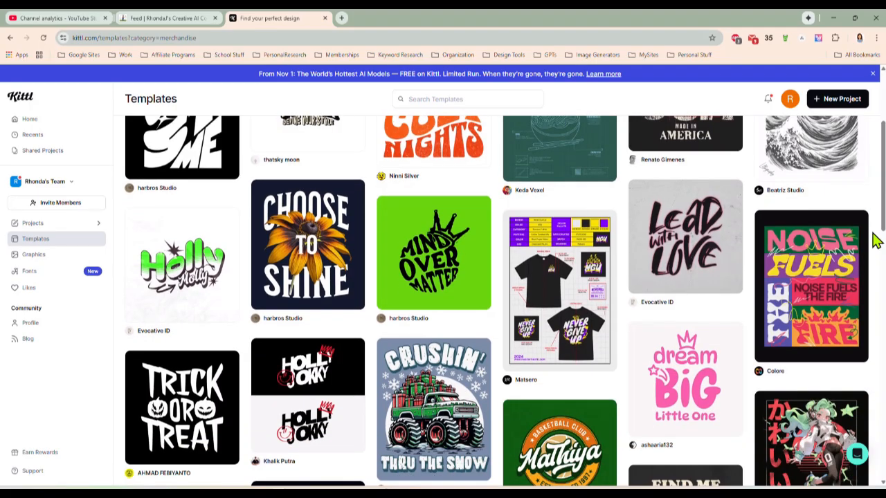
scroll(875, 240, "down", 1)
scroll(875, 239, "up", 1)
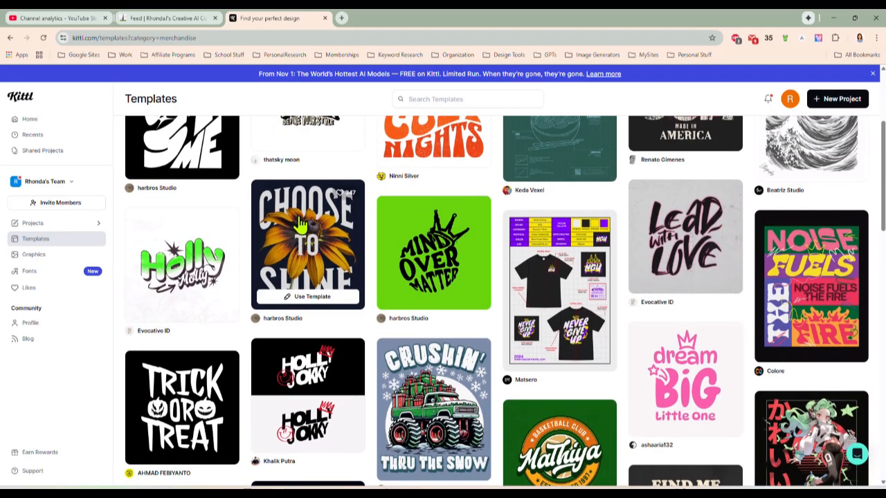
left_click(305, 299)
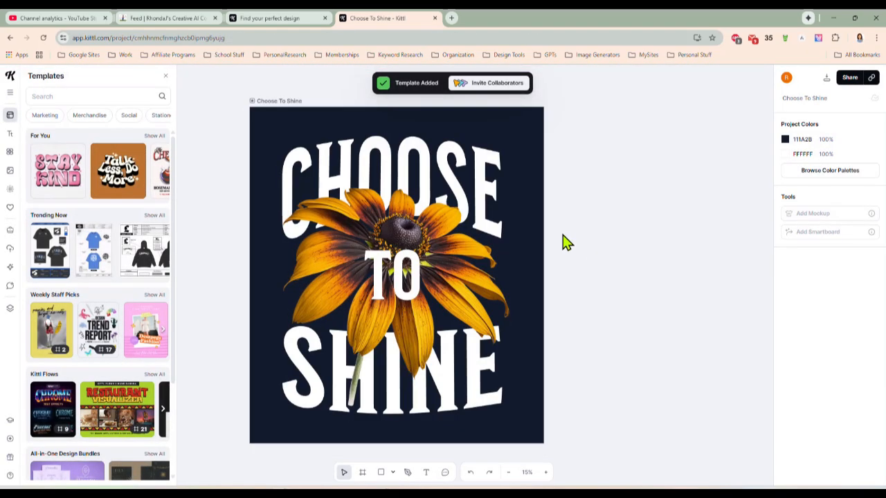
Move the Choose To Shine artboard toward the upper left of the canvas, leaving free space beside it
scroll(566, 240, "down", 2)
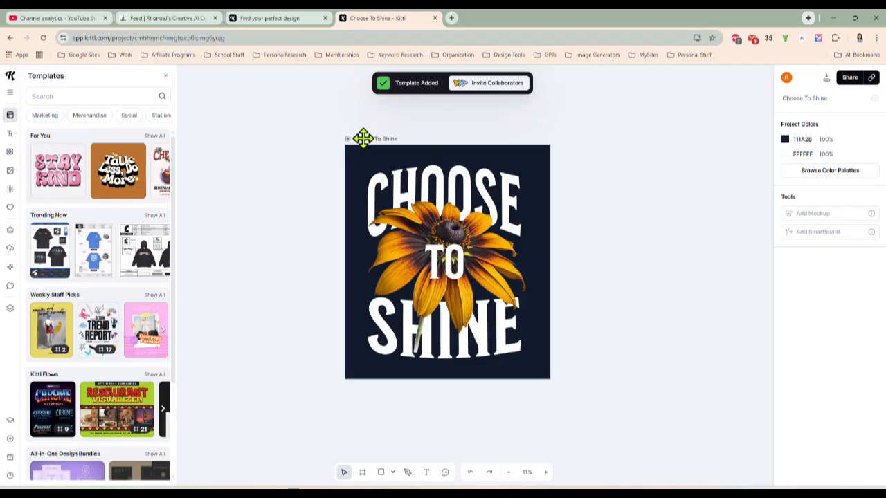
left_click_drag(362, 138, 242, 124)
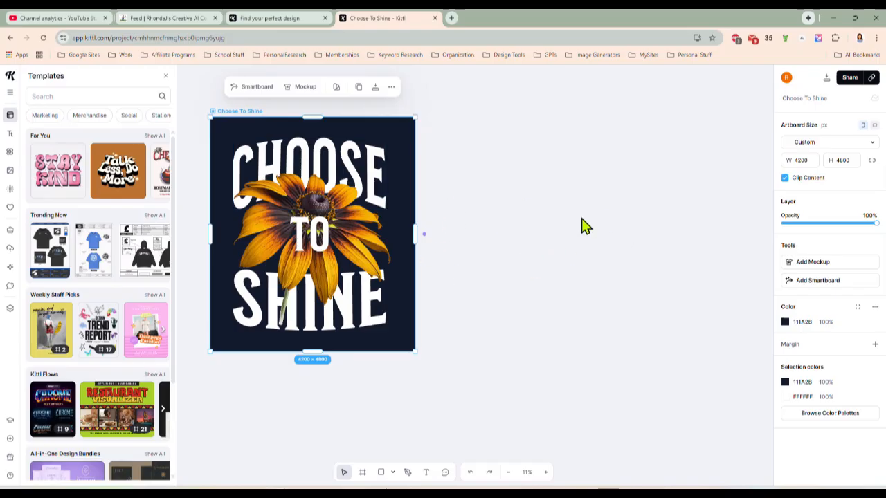
scroll(539, 249, "up", 2)
scroll(538, 249, "down", 2)
Set the background colour of the Choose To Shine artboard to white (FFFFFF)
left_click(307, 159)
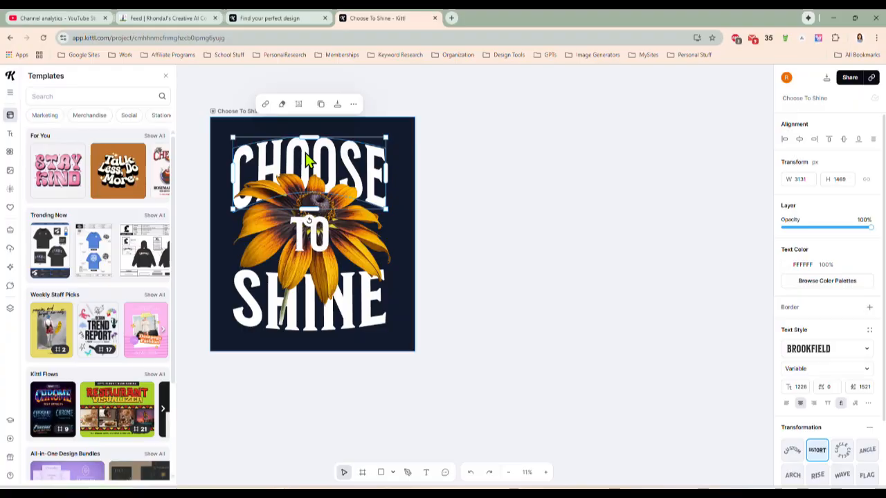
left_click(219, 132)
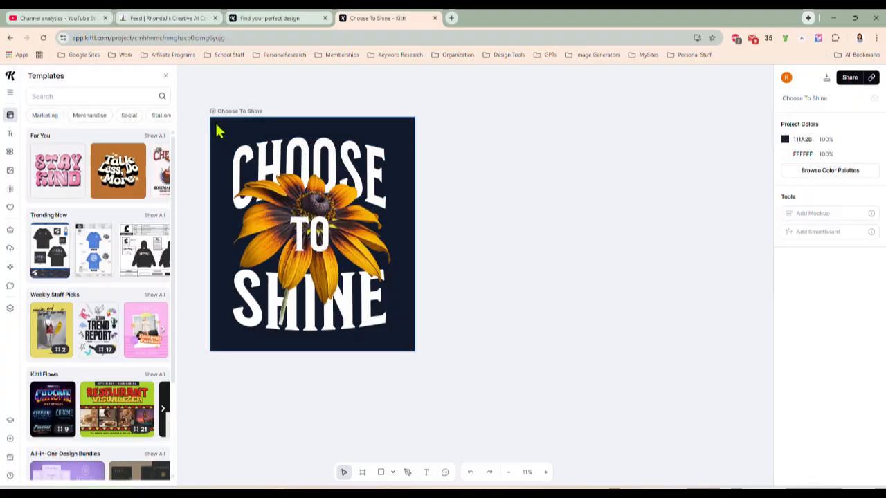
left_click(220, 112)
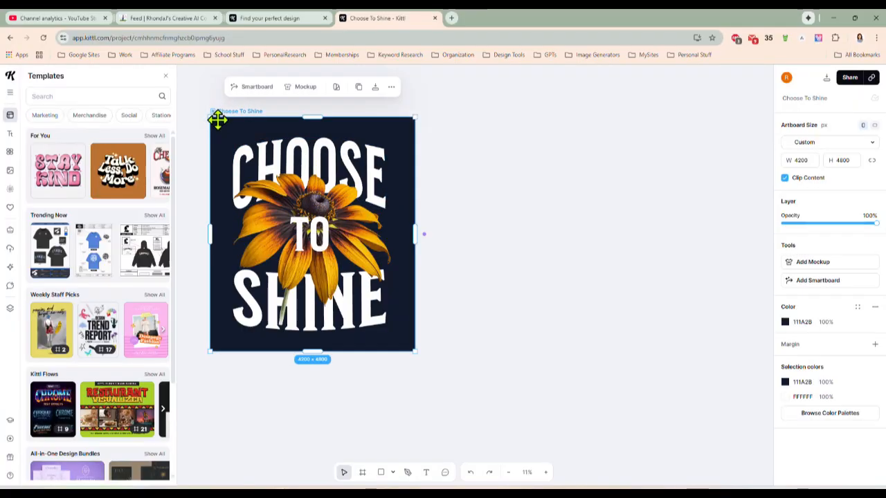
left_click(785, 323)
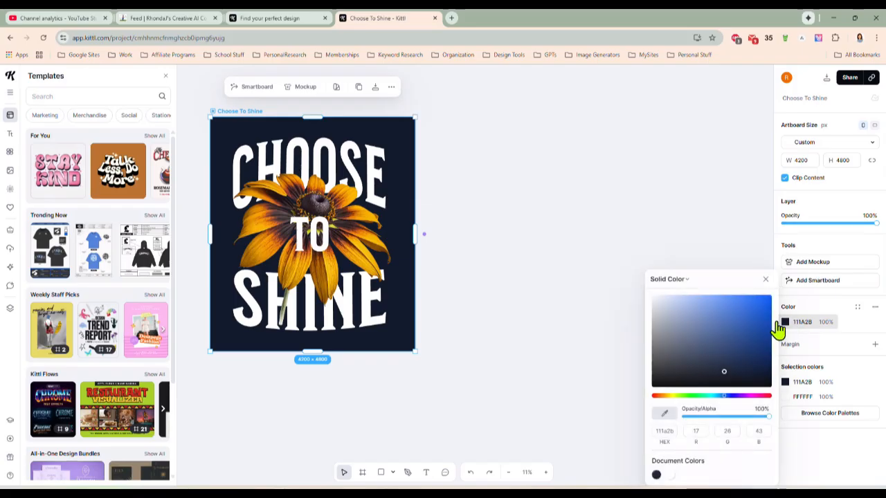
left_click_drag(761, 325, 631, 271)
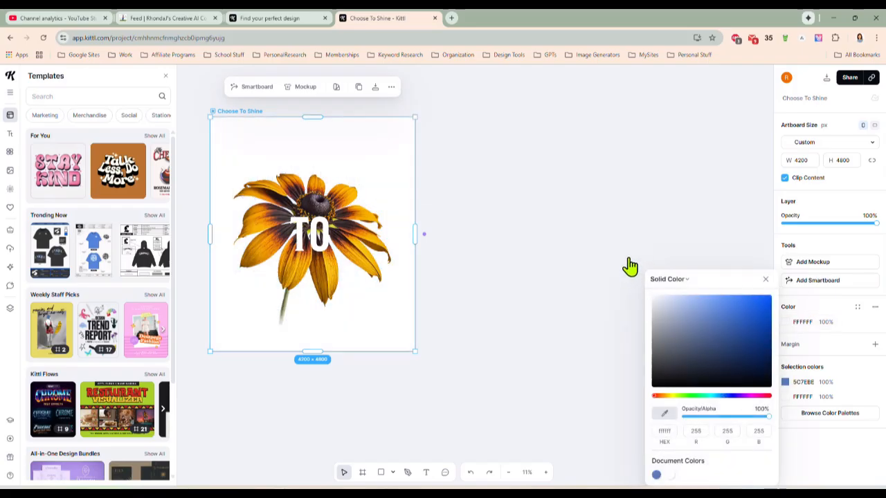
Set the text colour of the words CHOOSE and SHINE to black (000000)
left_click(358, 177)
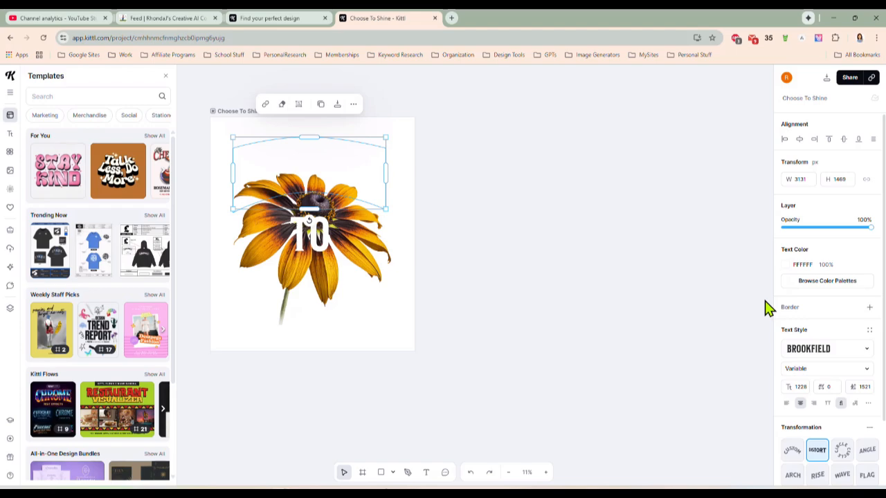
left_click(786, 269)
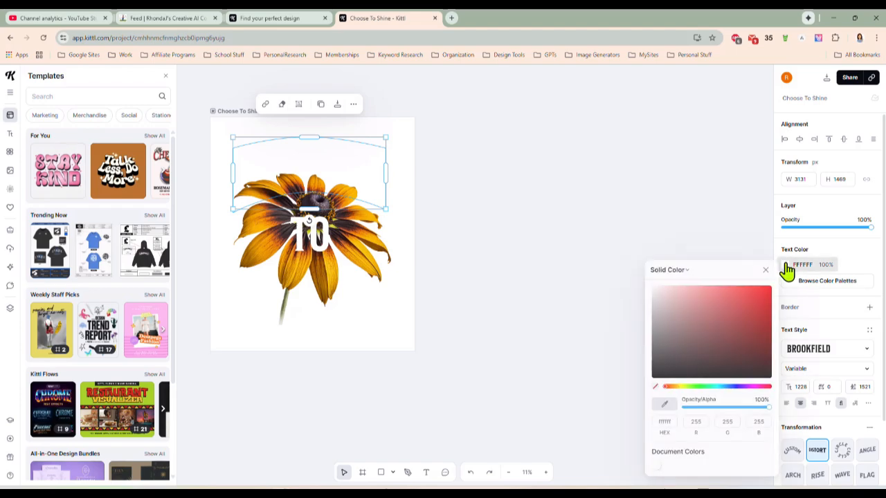
left_click(658, 377)
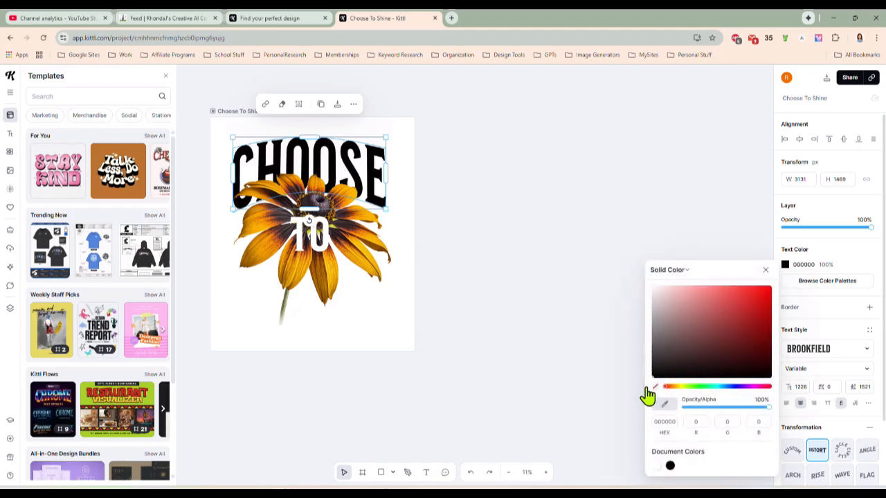
left_click(372, 323)
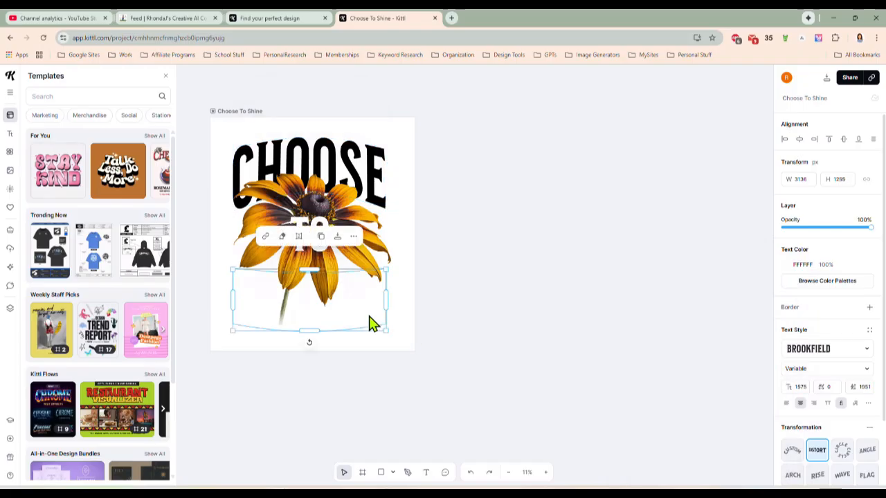
left_click(786, 267)
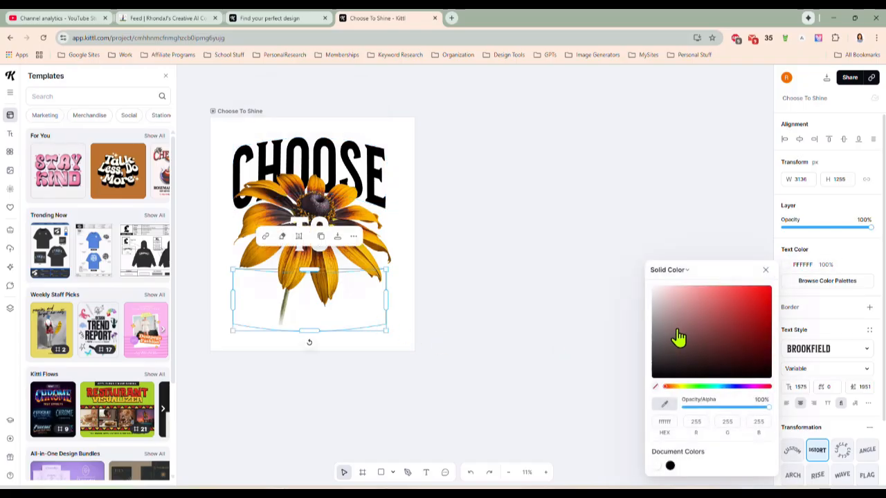
left_click(670, 466)
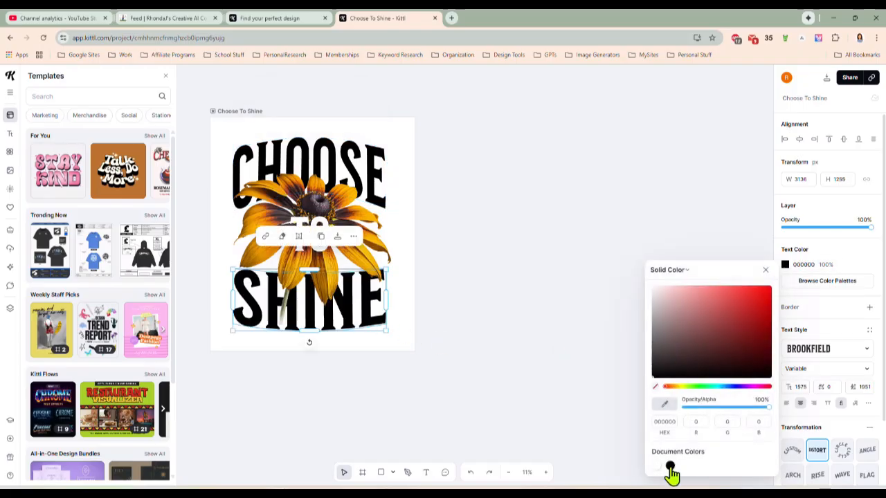
left_click(465, 320)
Try green, pale yellow and D6D51E yellow on the word TO, and return its text colour to white (FFFFFF)
left_click(315, 235)
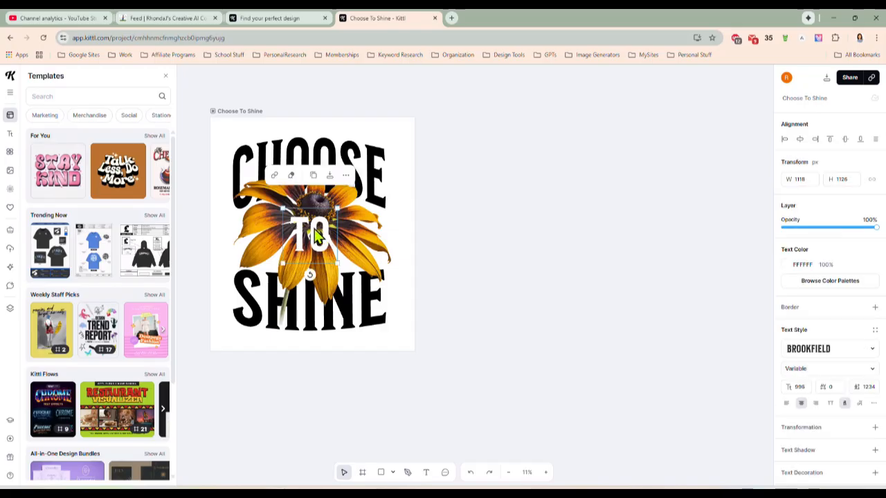
left_click(786, 266)
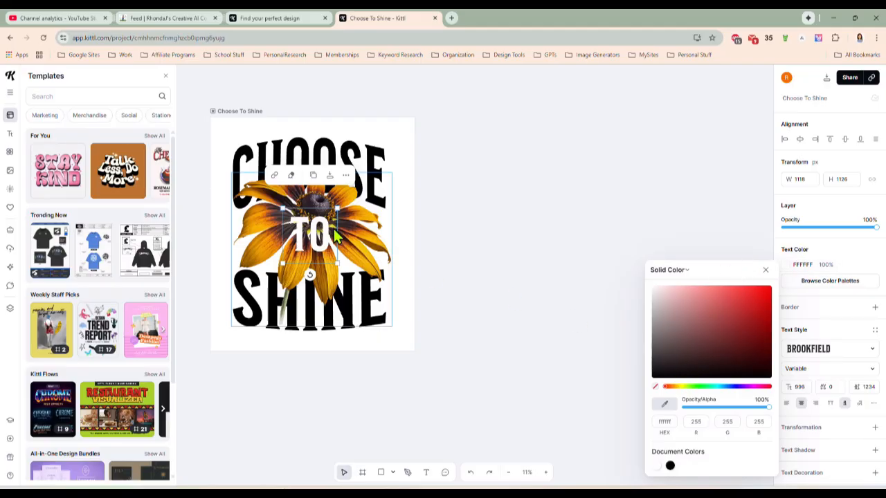
left_click(710, 387)
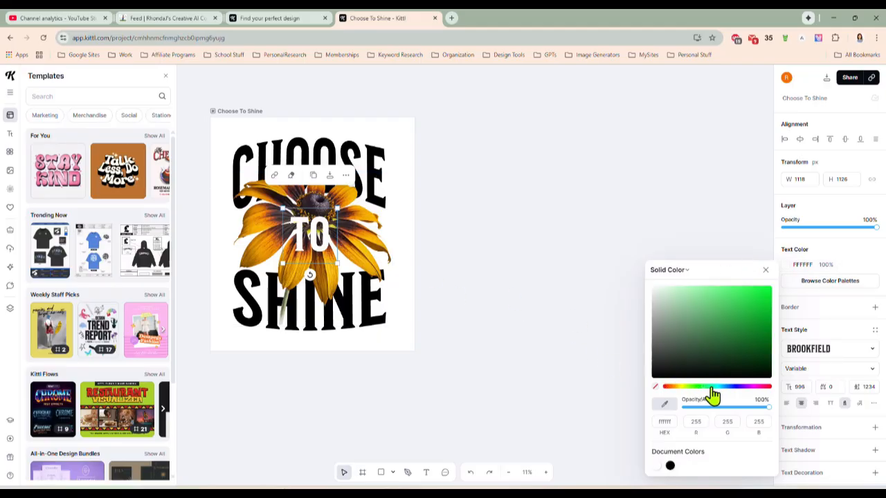
left_click_drag(710, 389, 696, 390)
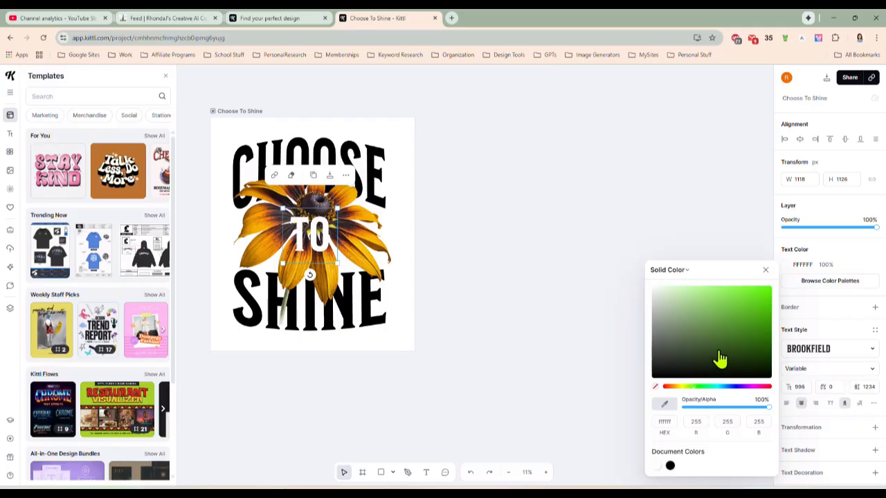
left_click_drag(718, 357, 717, 325)
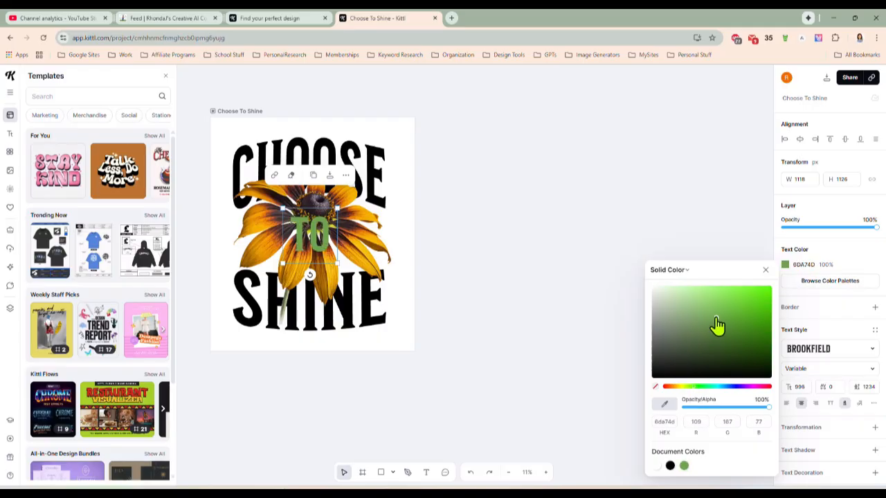
left_click(679, 294)
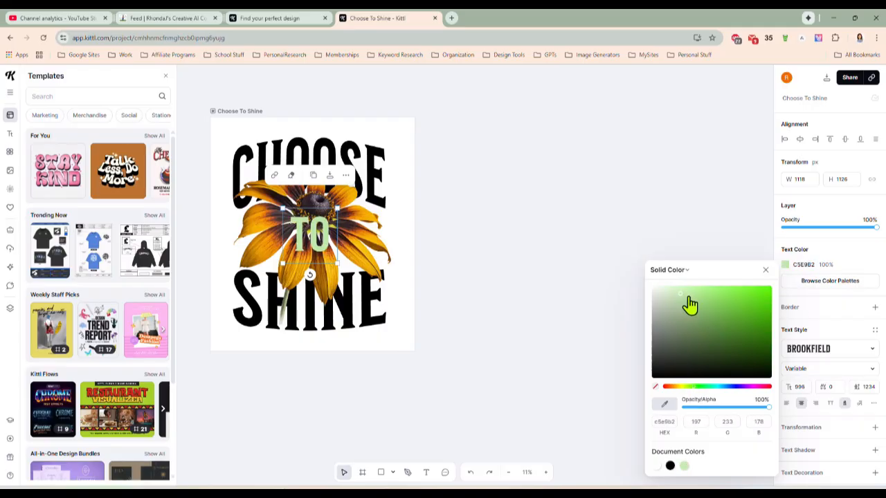
left_click(682, 389)
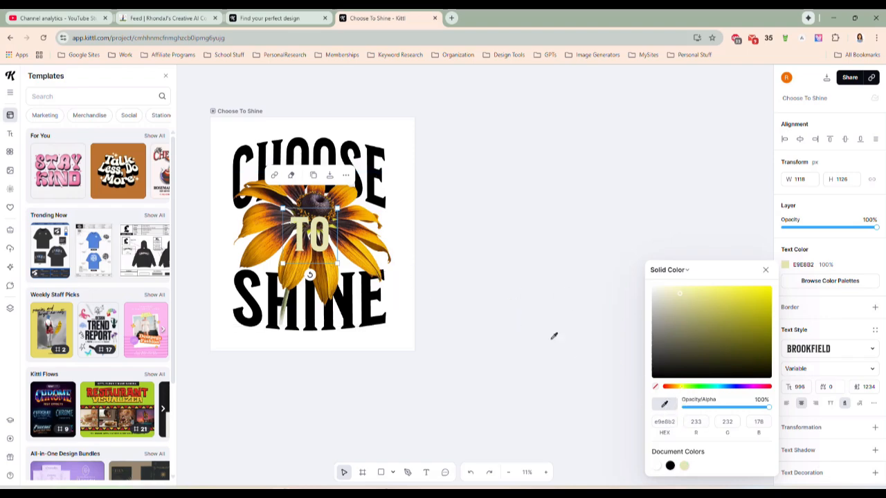
left_click(664, 404)
left_click(334, 234)
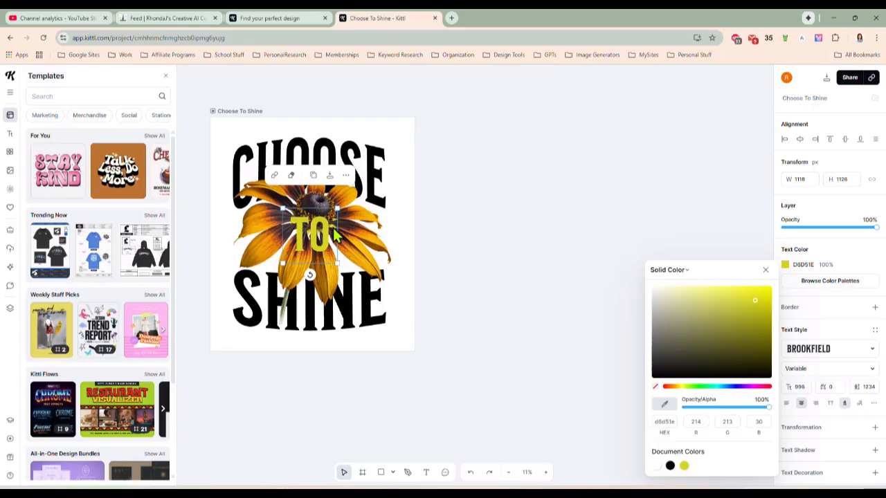
left_click(655, 466)
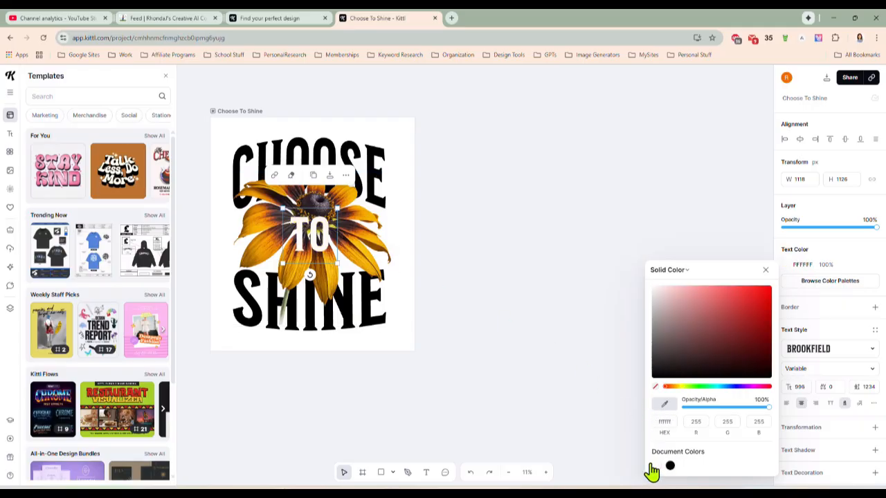
left_click(526, 280)
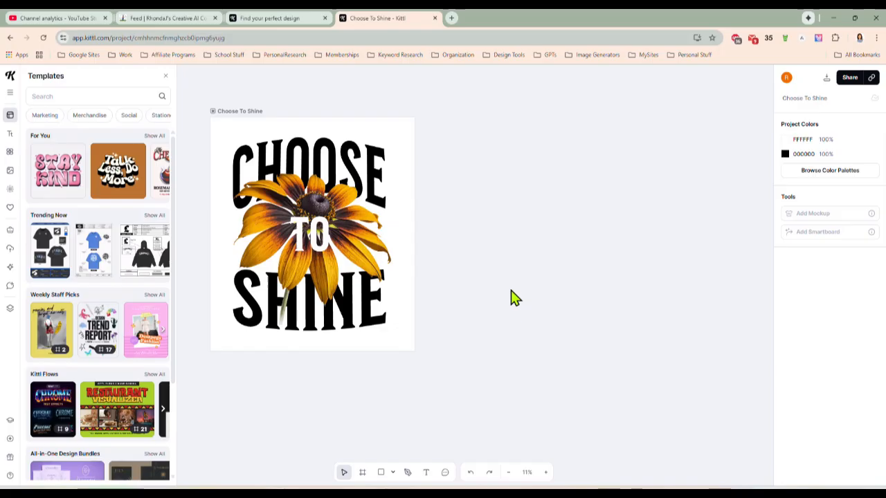
Close the template library and add a Smartboard linked to the Choose To Shine artboard
left_click(247, 111)
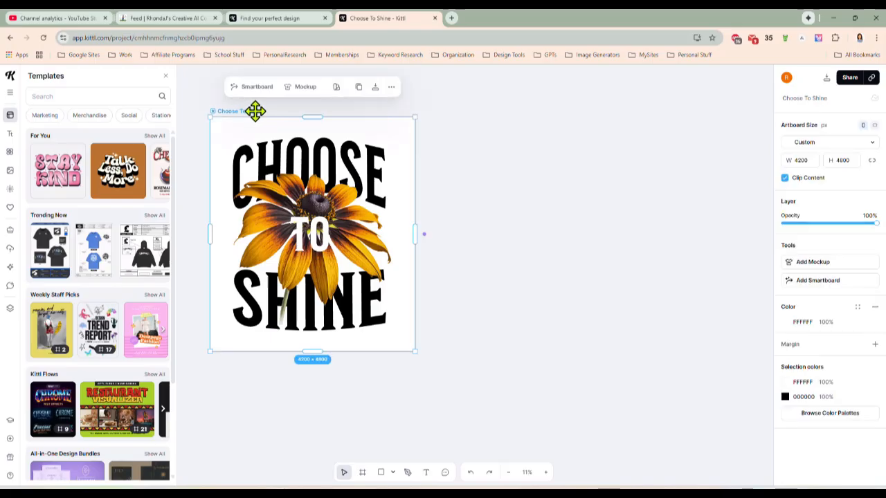
mouse_move(424, 237)
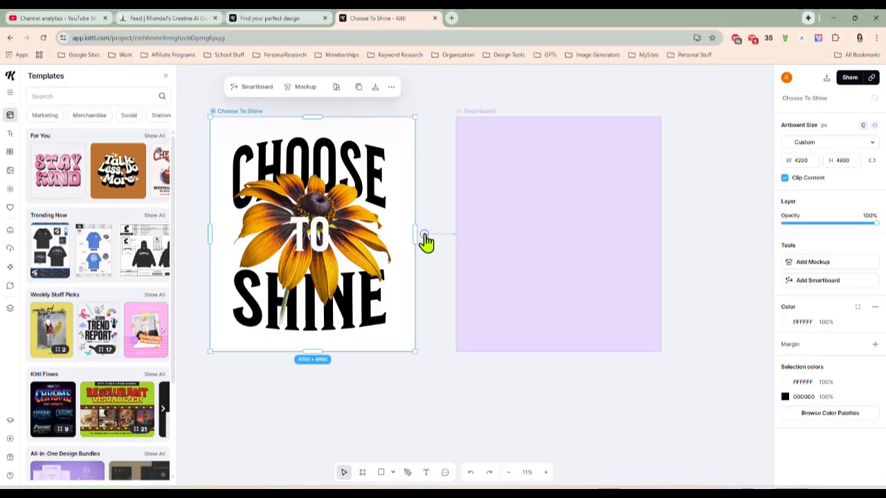
scroll(424, 237, "down", 3)
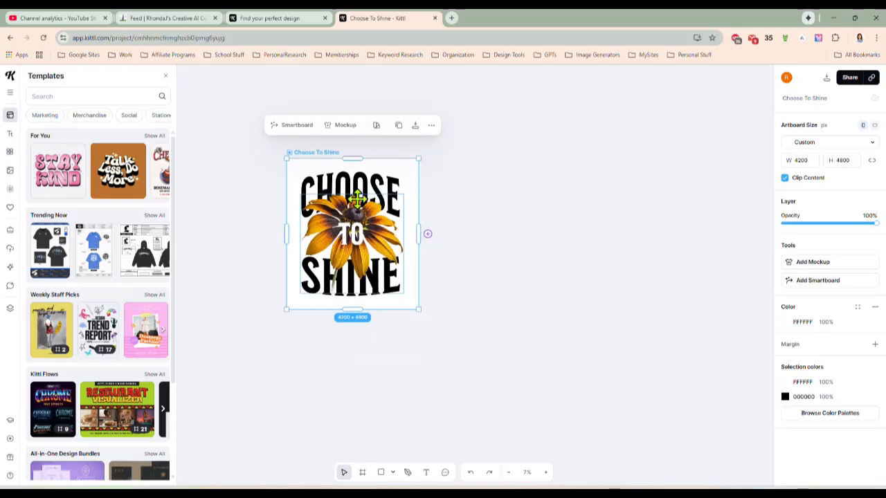
left_click(165, 75)
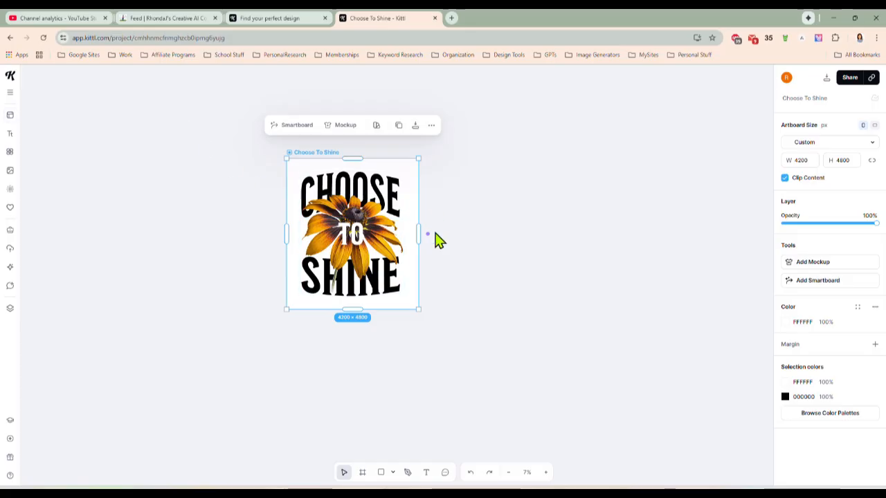
mouse_move(427, 235)
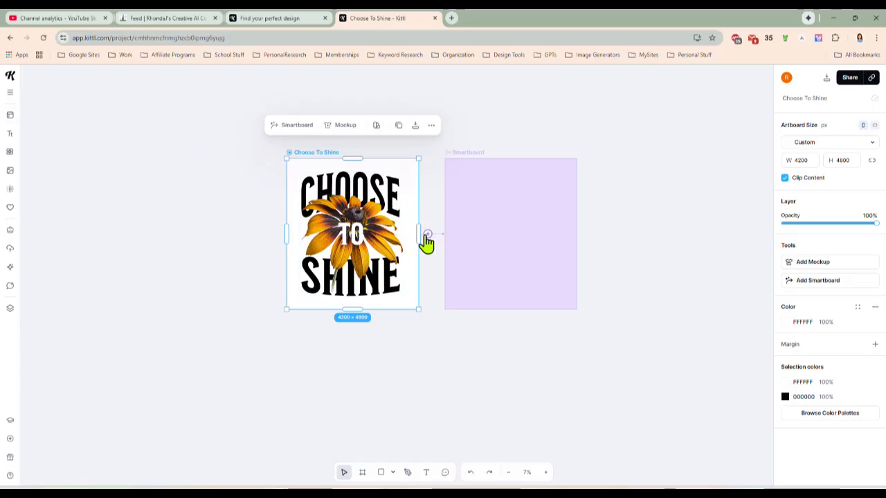
left_click(428, 235)
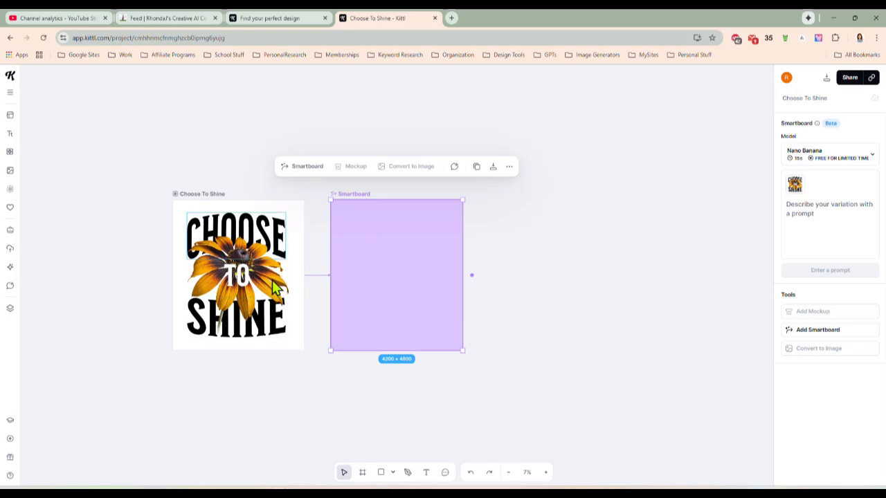
Generate a variation on the Smartboard with the prompt "Change the flower in this design to a tiger lily"
left_click(824, 207)
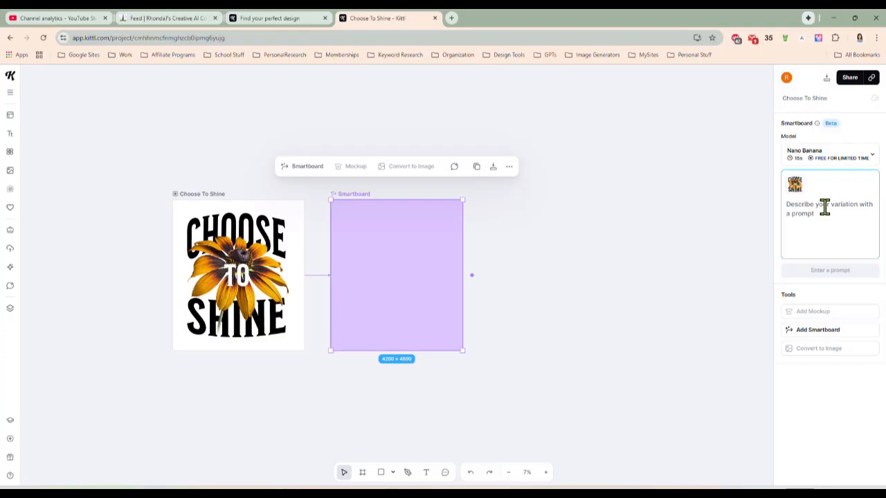
type("Change the flower in this design to a tiger lily")
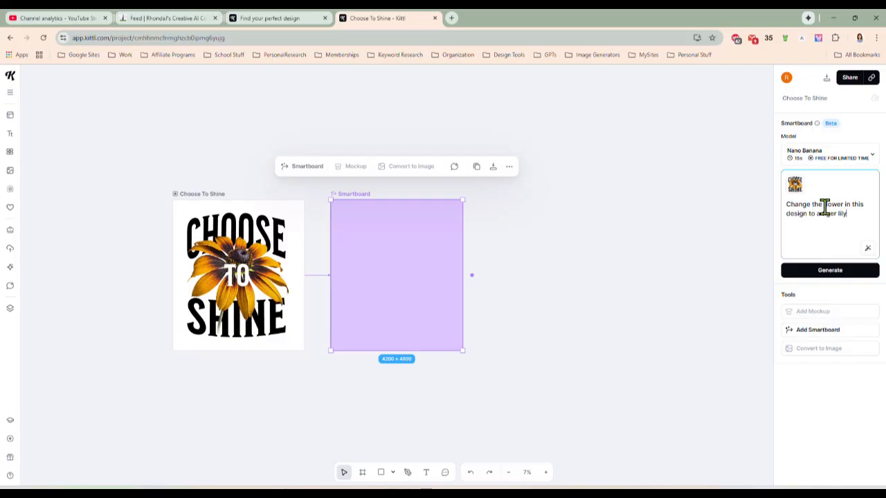
left_click(809, 272)
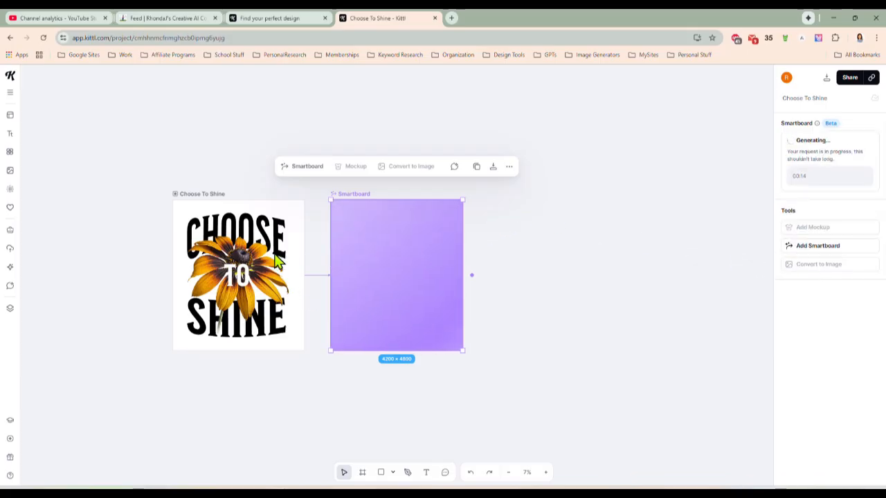
Add a second Smartboard linked to the original Choose To Shine artboard
left_click(204, 195)
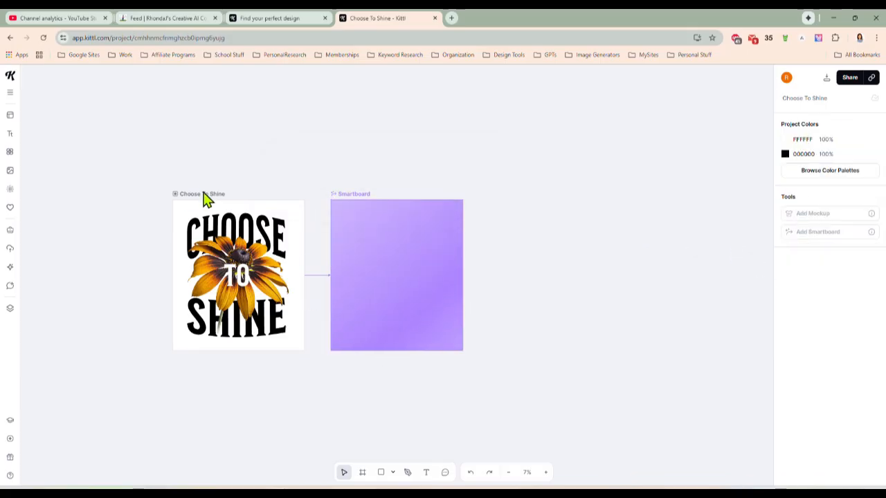
left_click(312, 276)
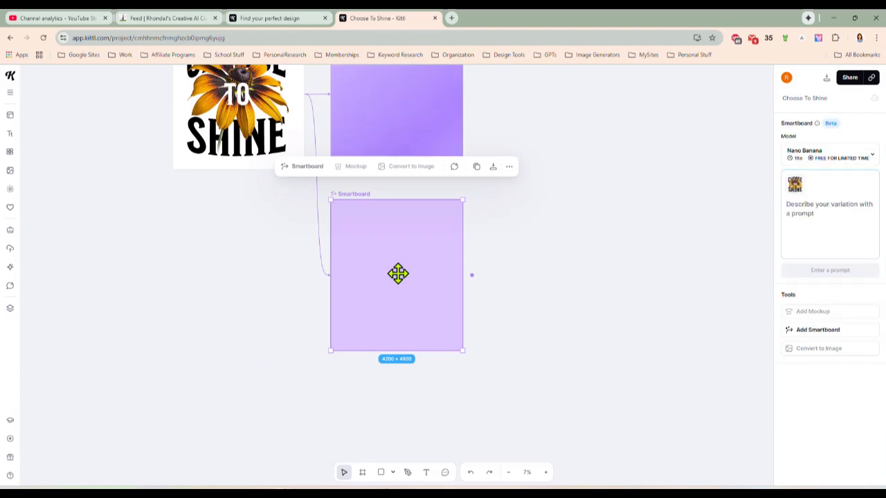
Try to generate a variation on the second Smartboard with the prompt "Change the saying on this design", then retry the generation
left_click(803, 219)
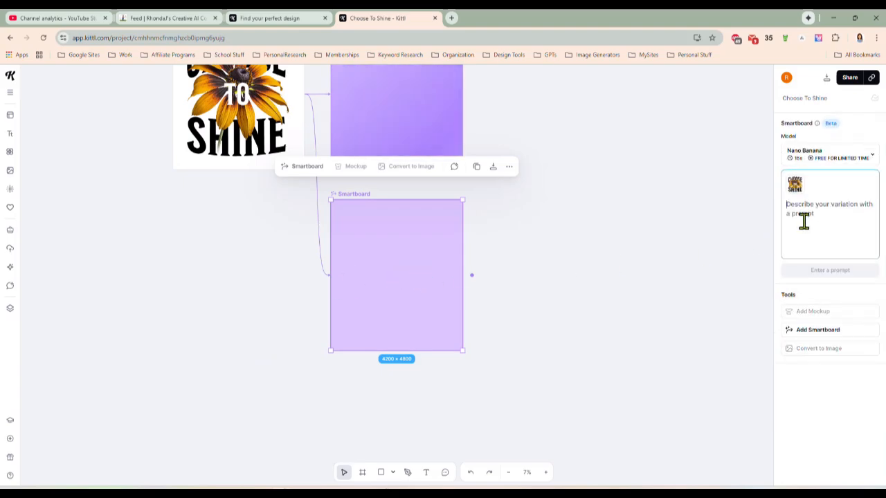
type("Change")
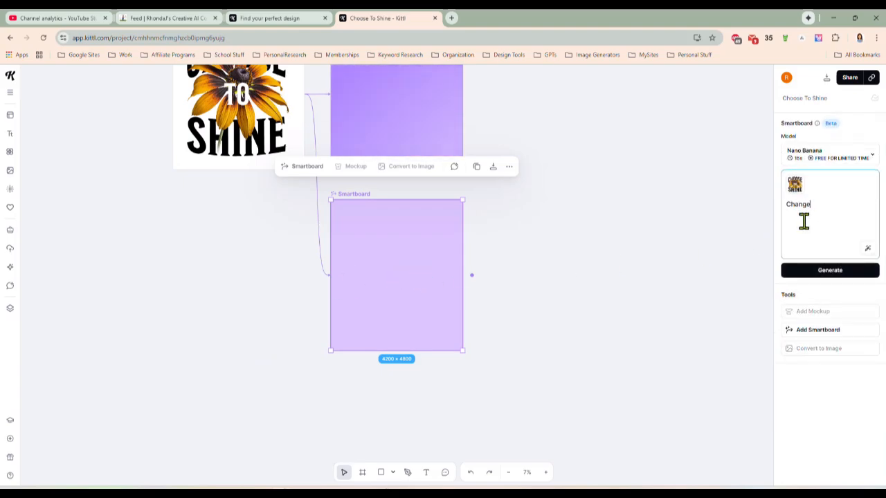
type(" the saying on this desi")
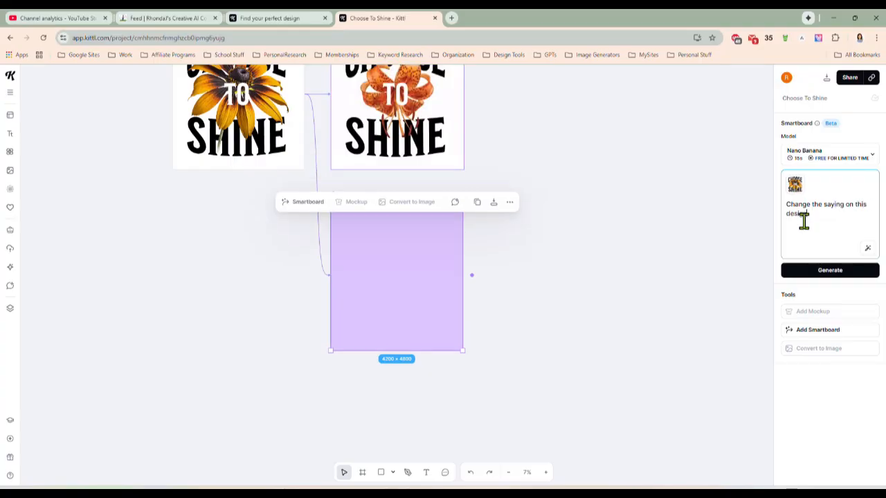
key("Return")
scroll(557, 269, "up", 2)
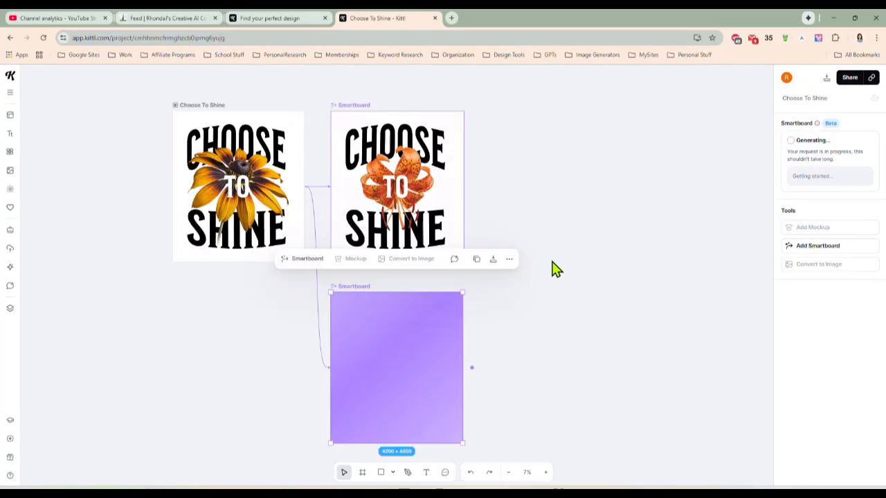
scroll(556, 270, "up", 2)
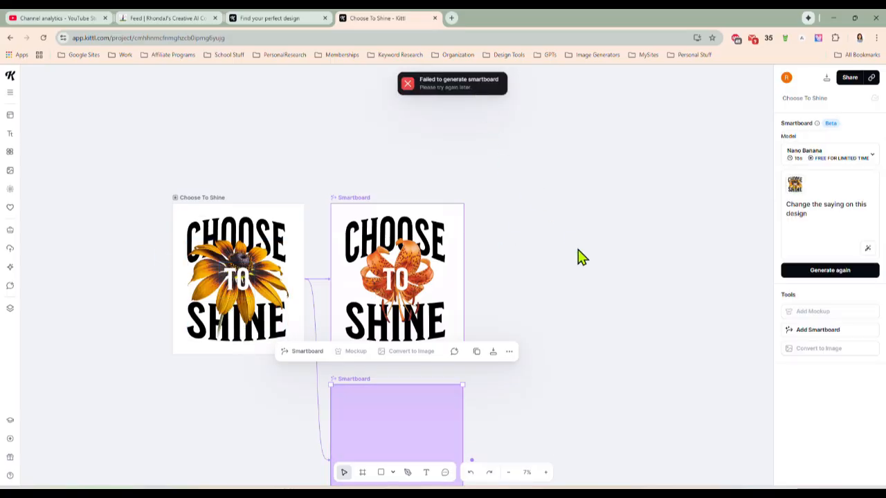
scroll(577, 269, "down", 2)
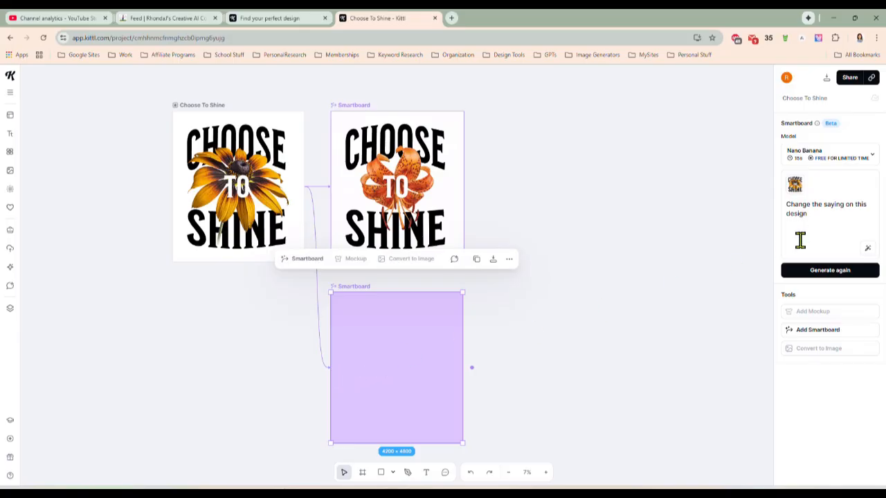
left_click(824, 271)
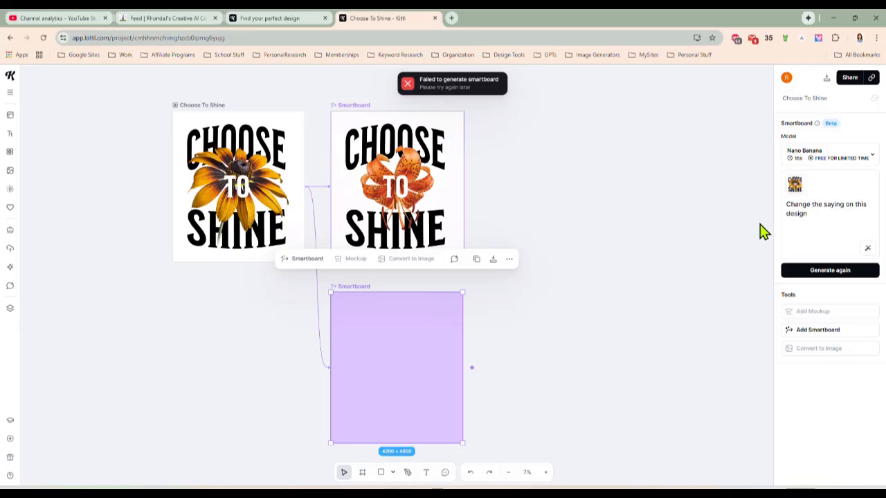
Generate the second Smartboard's variation with the prompt "change the flower to a rose" and move that board slightly up and to the left
double_click(830, 211)
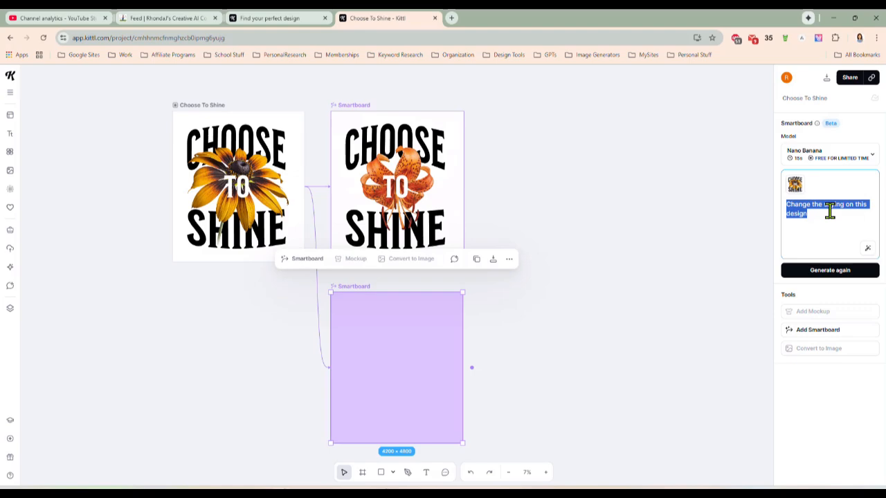
type("cha")
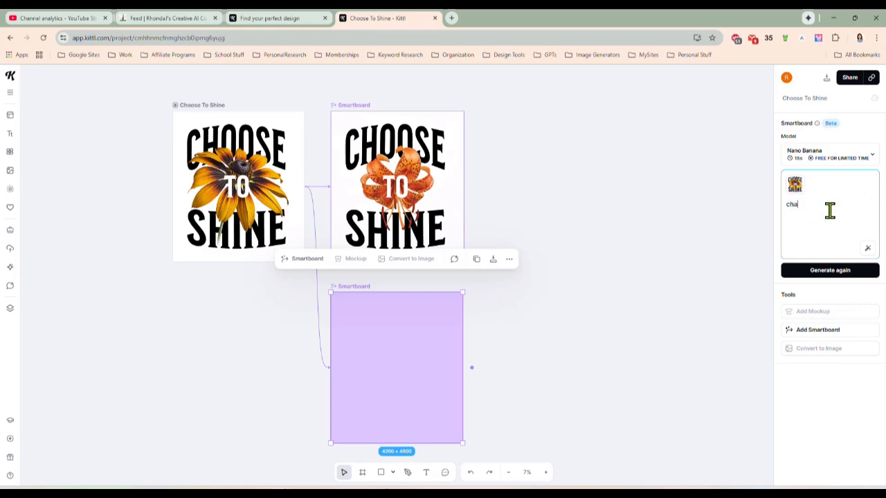
type("nge the flower to a ")
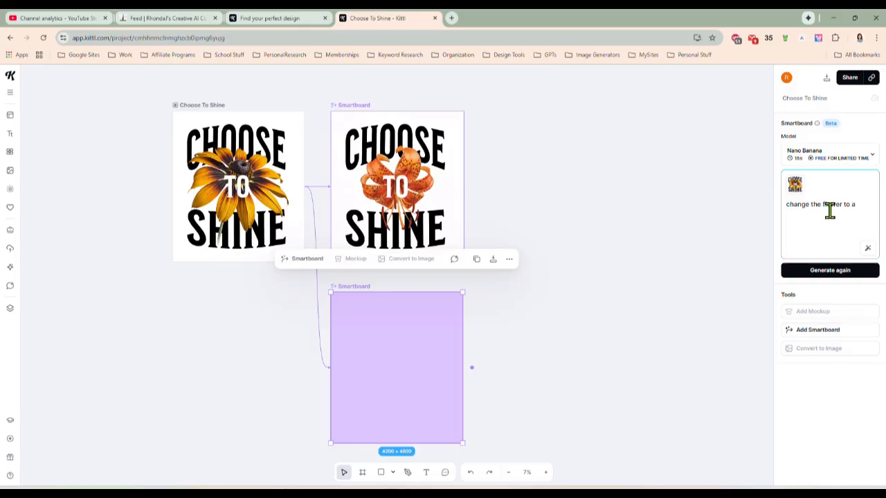
type("rose")
key("Return")
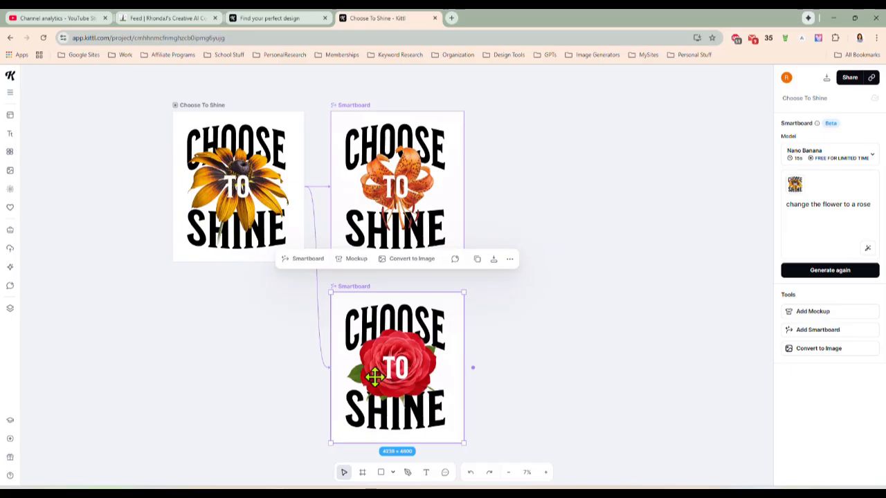
scroll(519, 322, "down", 3)
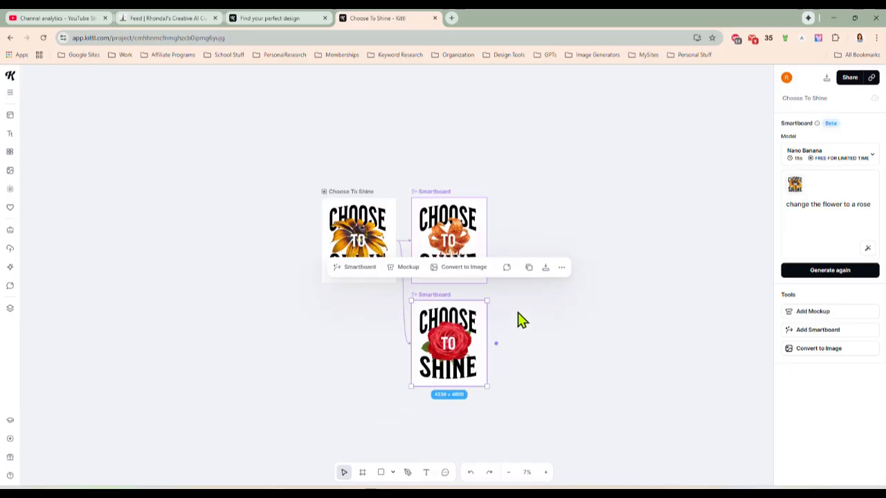
left_click_drag(522, 320, 499, 306)
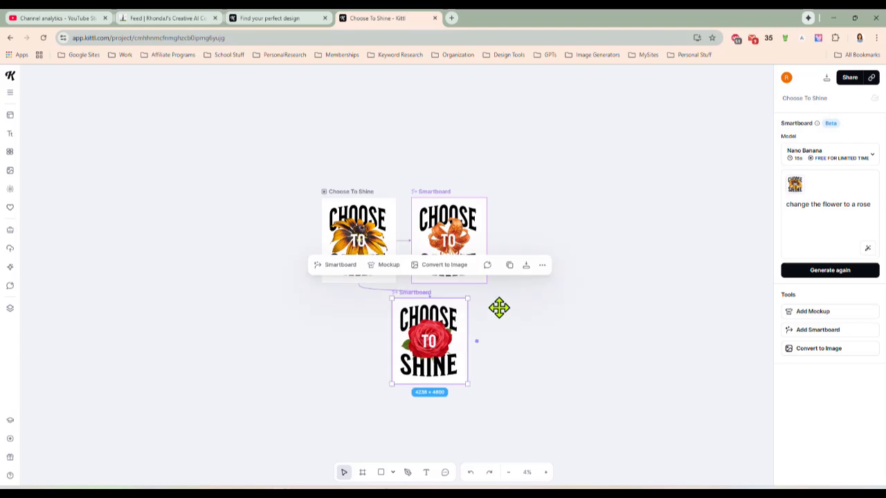
Return to the Kittl template gallery and browse the merchandise templates for another design
left_click(299, 21)
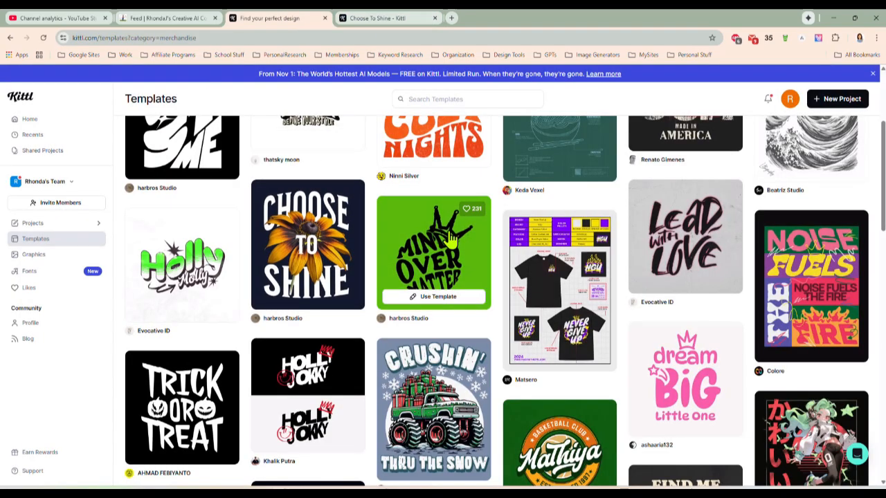
scroll(449, 238, "down", 2)
scroll(418, 220, "down", 1)
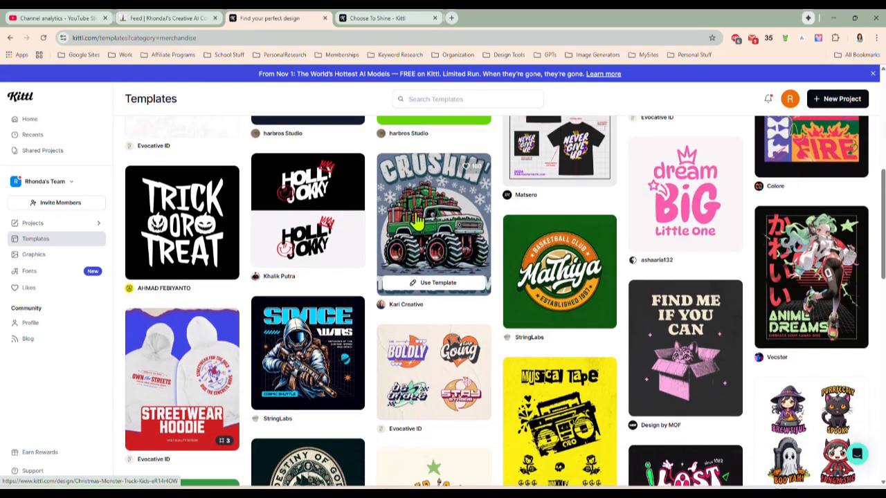
scroll(419, 218, "down", 1)
scroll(422, 211, "down", 3)
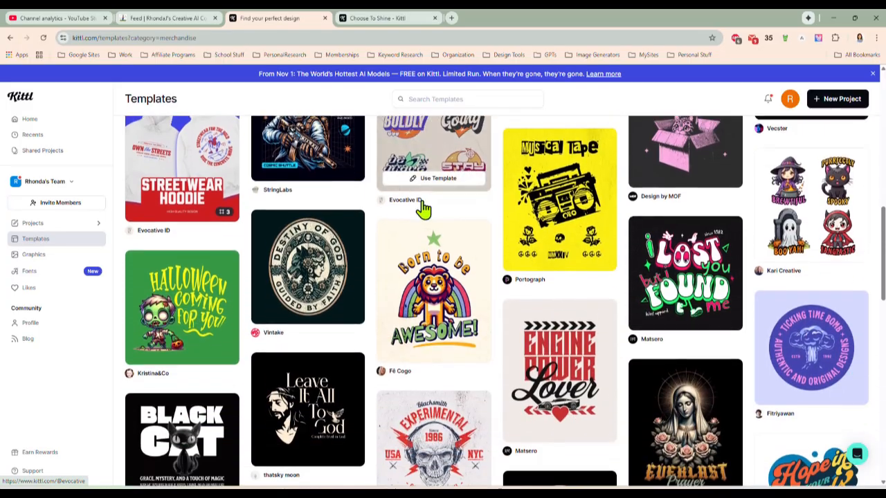